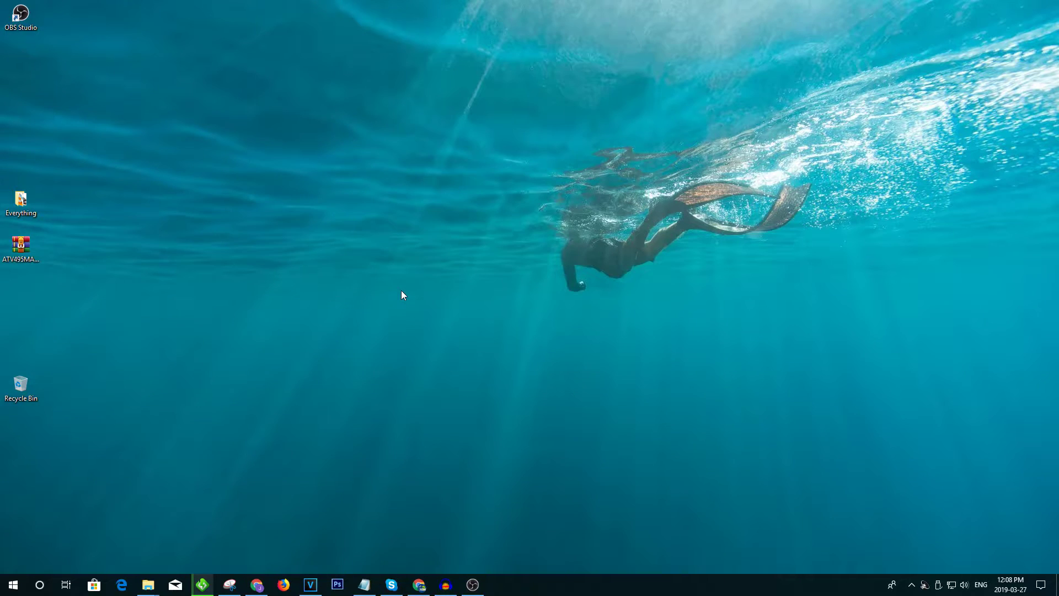
Step: Move the ATV495MAX_Beta.zip archive to mid-desktop and open it
{"action": "mouse_move", "coordinate": [21, 246]}
{"action": "left_mouse_down"}
{"action": "mouse_move", "coordinate": [304, 242]}
{"action": "mouse_move", "coordinate": [312, 255]}
{"action": "left_mouse_up"}
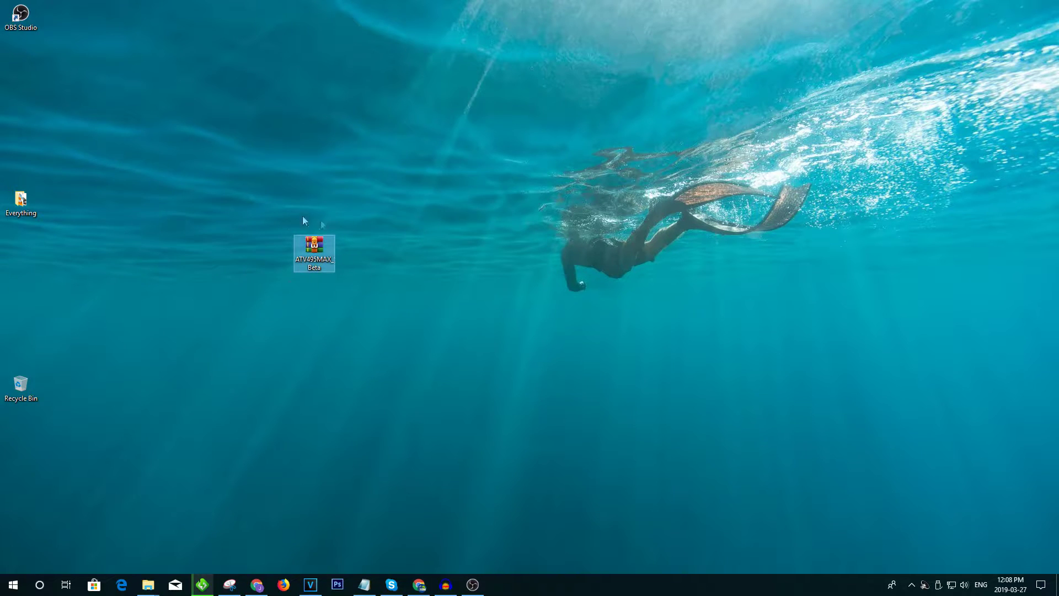
{"action": "double_click", "coordinate": [318, 248]}
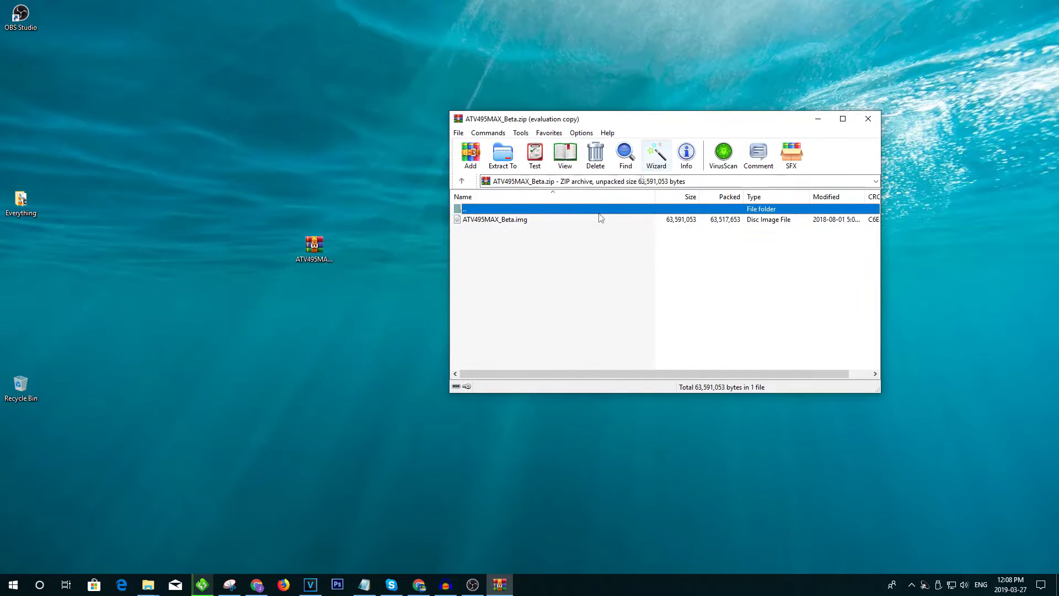
Step: Extract ATV495MAX_Beta.img to the desktop and close WinRAR
{"action": "mouse_move", "coordinate": [503, 220]}
{"action": "left_mouse_down"}
{"action": "mouse_move", "coordinate": [355, 193]}
{"action": "mouse_move", "coordinate": [326, 174]}
{"action": "left_mouse_up"}
{"action": "key", "text": "Escape"}
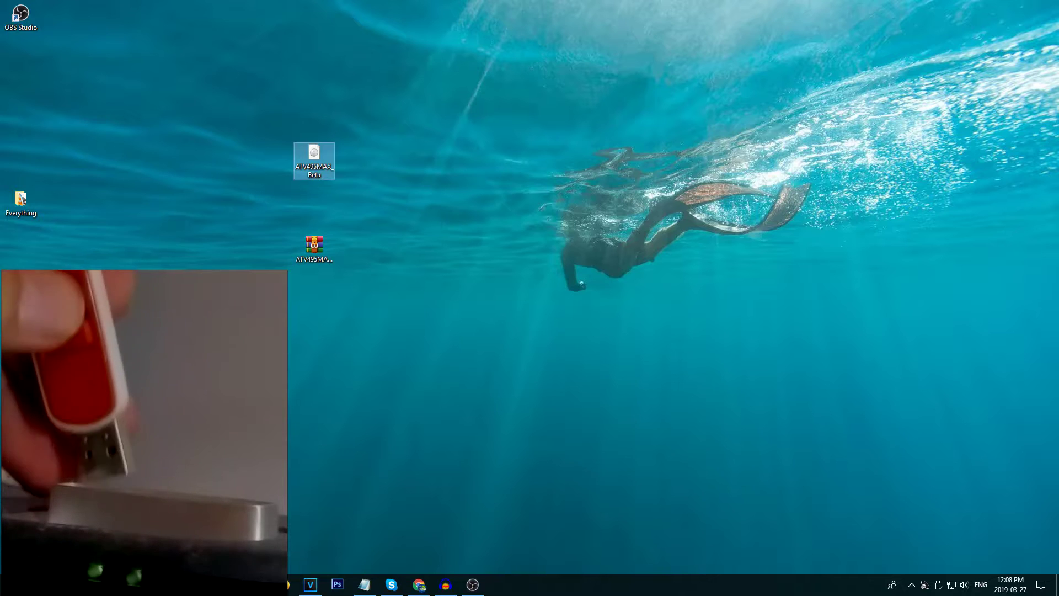
{"action": "left_click", "coordinate": [369, 482]}
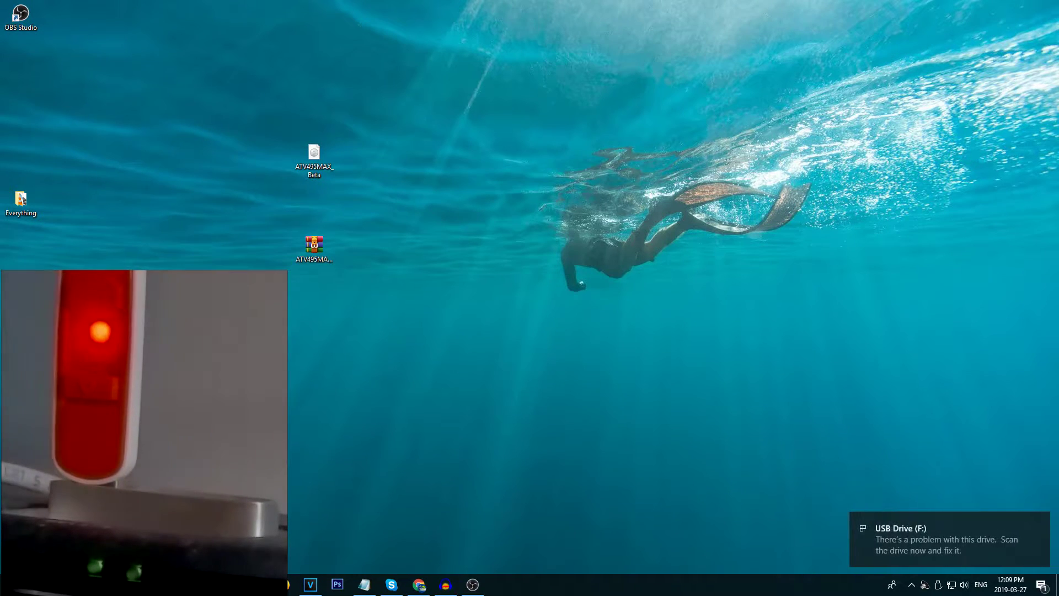
Step: Copy ATV495MAX_Beta.img from the desktop onto USB Drive (F:)
{"action": "left_click_drag", "start_coordinate": [368, 95], "coordinate": [635, 132]}
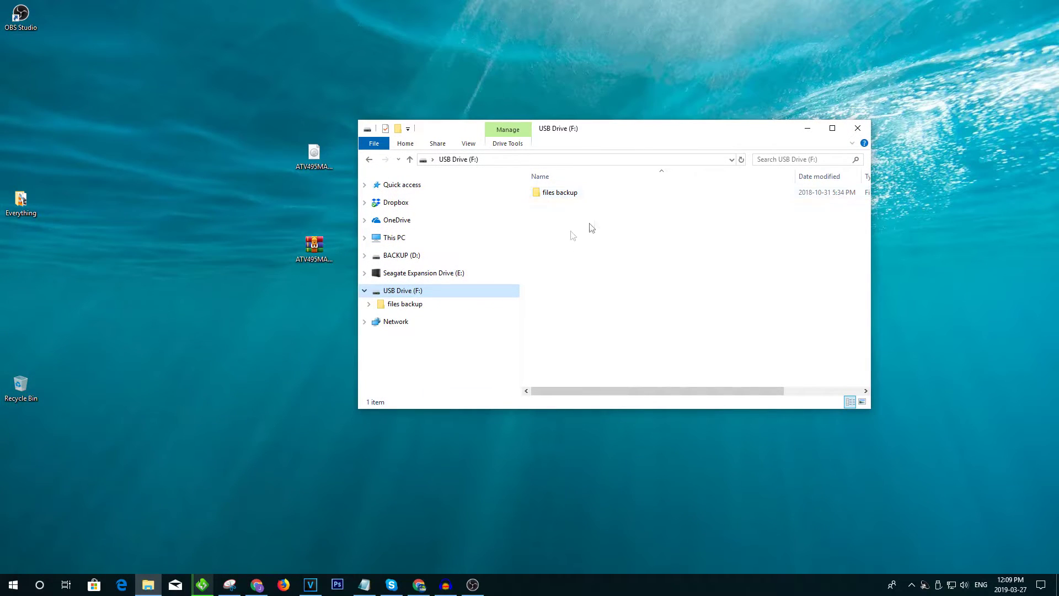
{"action": "left_click_drag", "start_coordinate": [315, 160], "coordinate": [620, 244]}
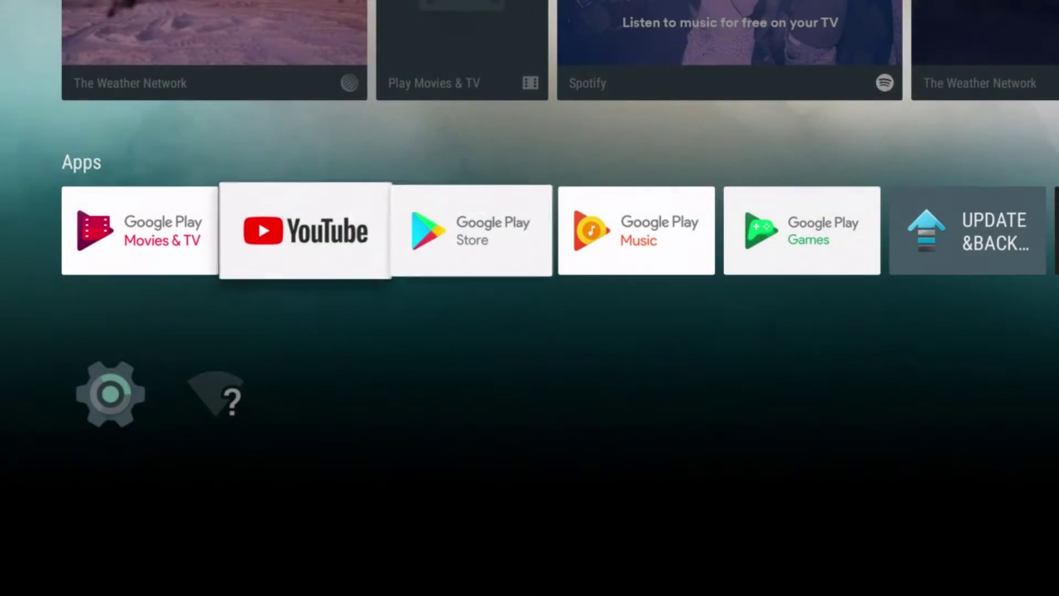
{"action": "key", "text": "Right"}
{"action": "key", "text": "Right"}
{"action": "key", "text": "Right"}
{"action": "key", "text": "Right"}
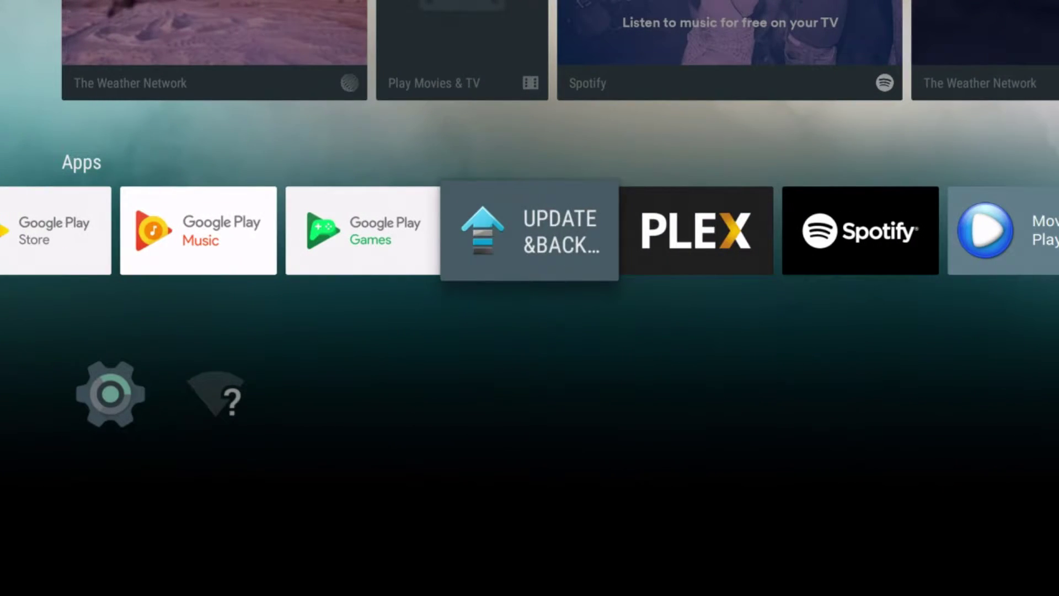
Step: Launch UPDATE & BACKUP from the home screen's Apps row
{"action": "key", "text": "Return"}
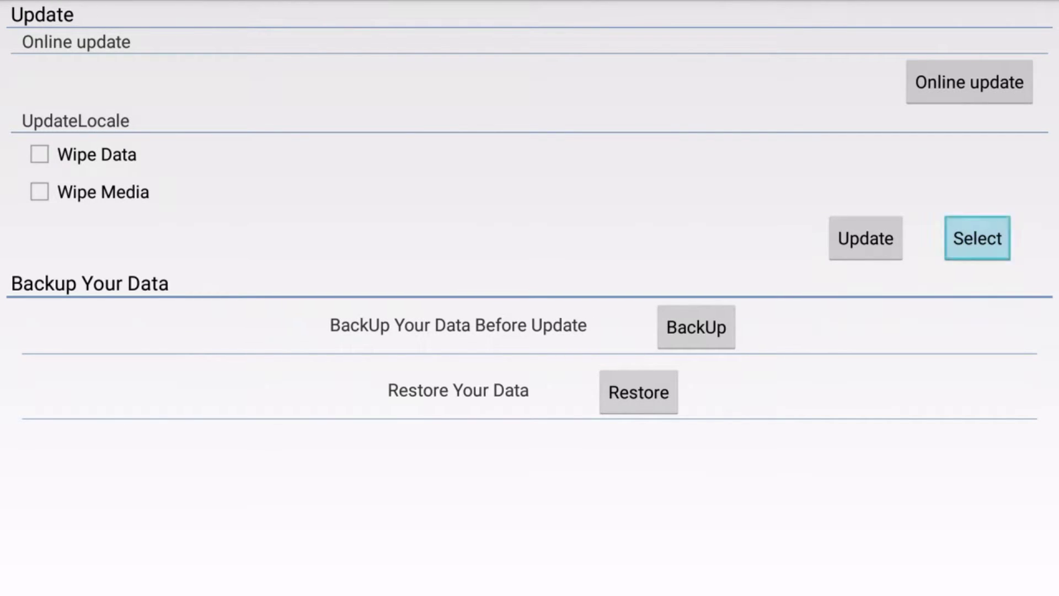
Step: Pick ATV495MAX_Beta.img from USB storage as the local update image
{"action": "key", "text": "Return"}
{"action": "key", "text": "Down"}
{"action": "key", "text": "Down"}
{"action": "key", "text": "Down"}
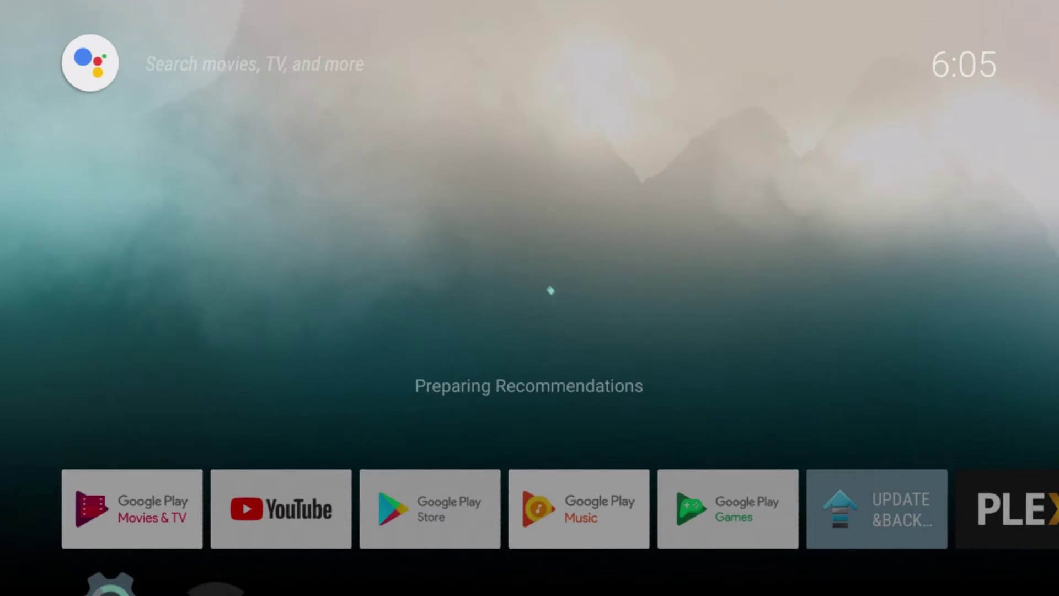
Step: Move along the Apps row to the Netflix tile
{"action": "key", "text": "Down"}
{"action": "key", "text": "Right"}
{"action": "key", "text": "Right"}
{"action": "key", "text": "Right"}
{"action": "key", "text": "Right"}
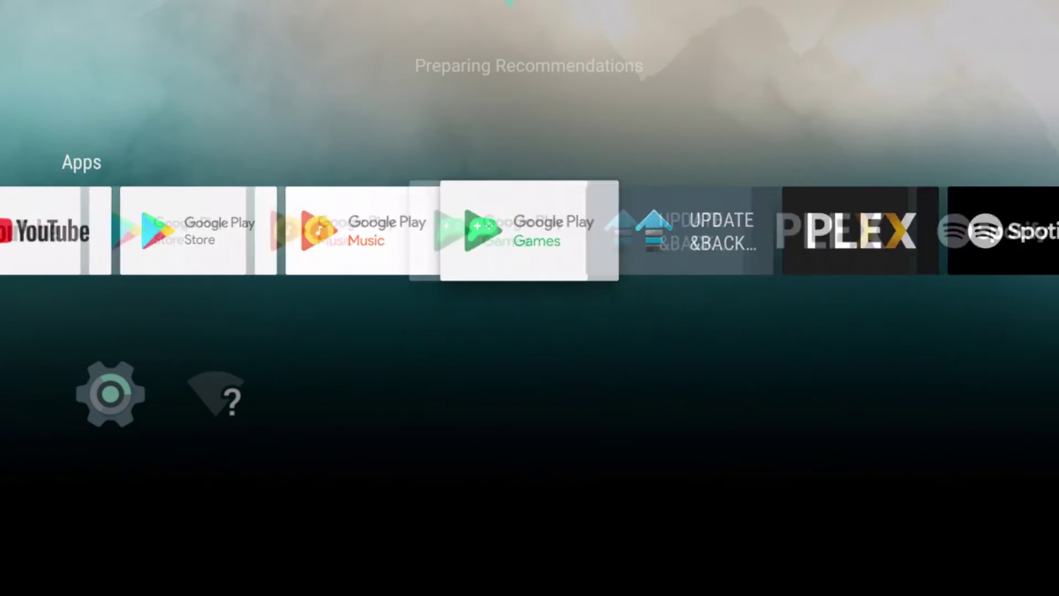
{"action": "key", "text": "Right"}
{"action": "key", "text": "Right"}
{"action": "key", "text": "Right"}
{"action": "key", "text": "Right"}
{"action": "key", "text": "Right"}
{"action": "key", "text": "Right"}
{"action": "key", "text": "Right"}
{"action": "key", "text": "Right"}
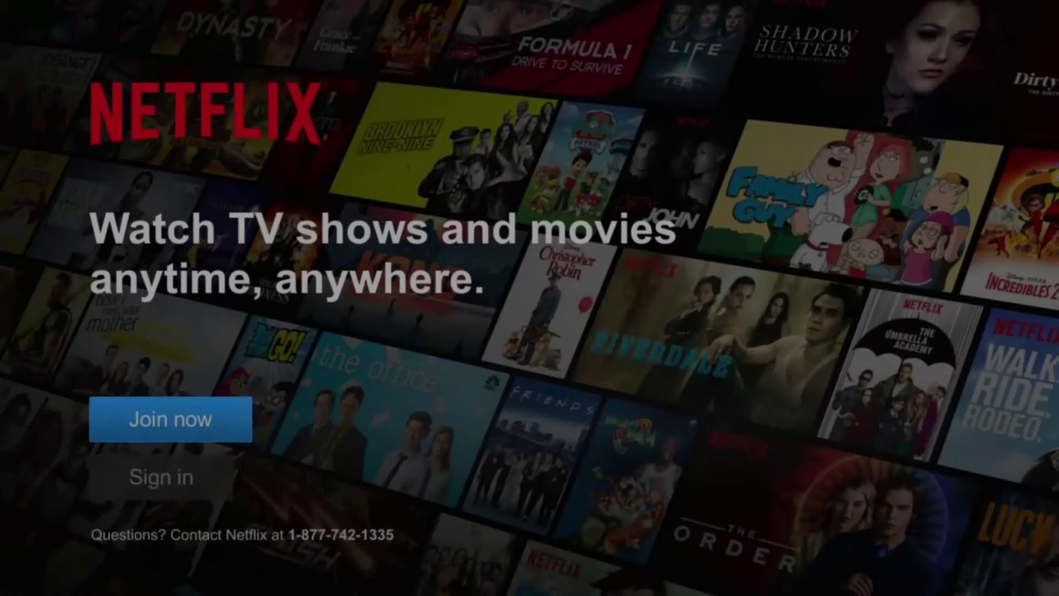
Step: Sign in to Netflix and browse Popular on Netflix to After Life
{"action": "key", "text": "Down"}
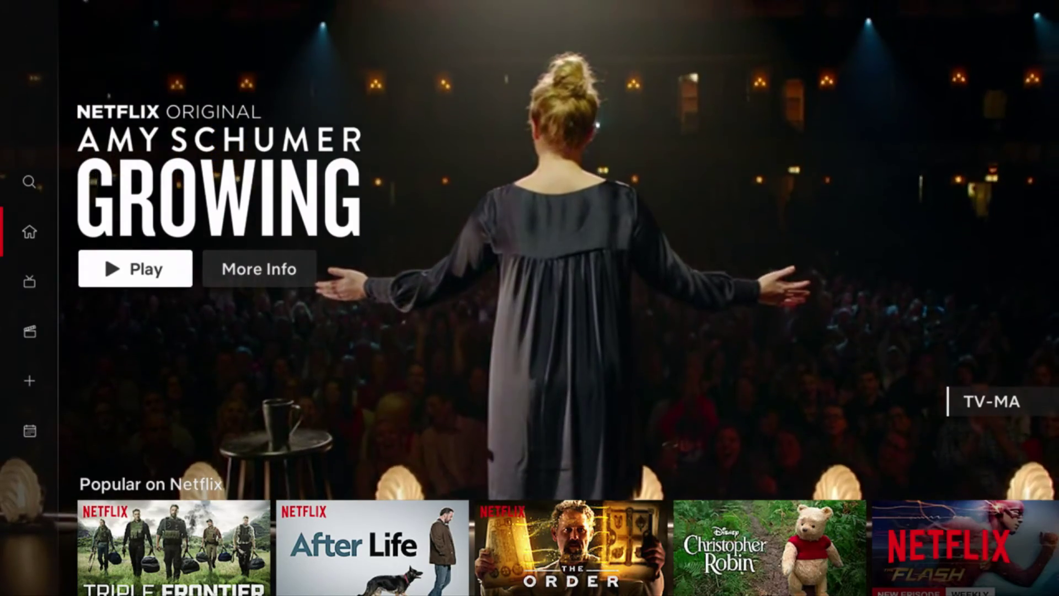
{"action": "key", "text": "Down"}
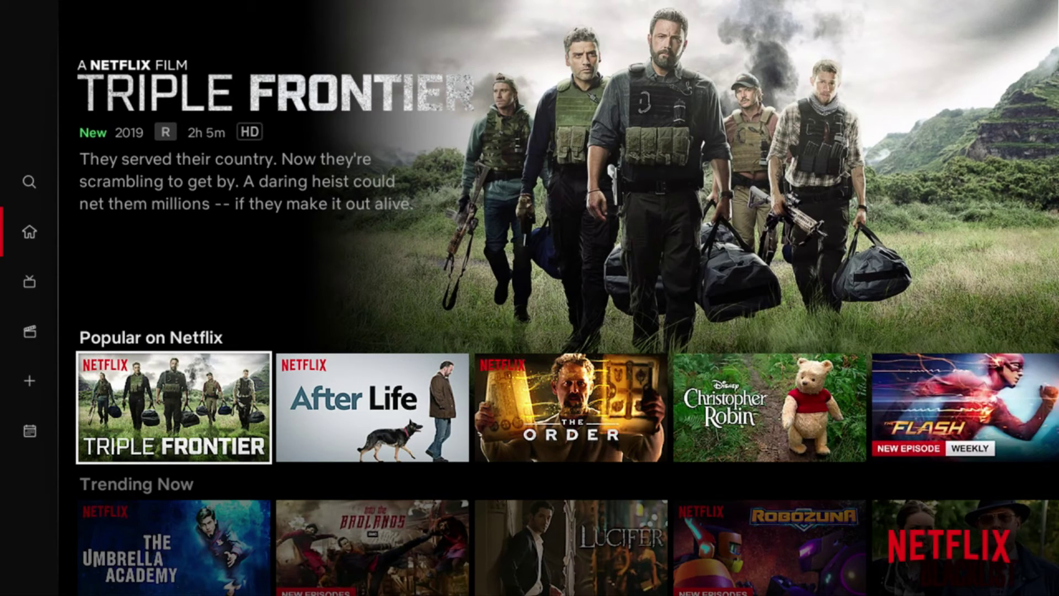
{"action": "key", "text": "Right"}
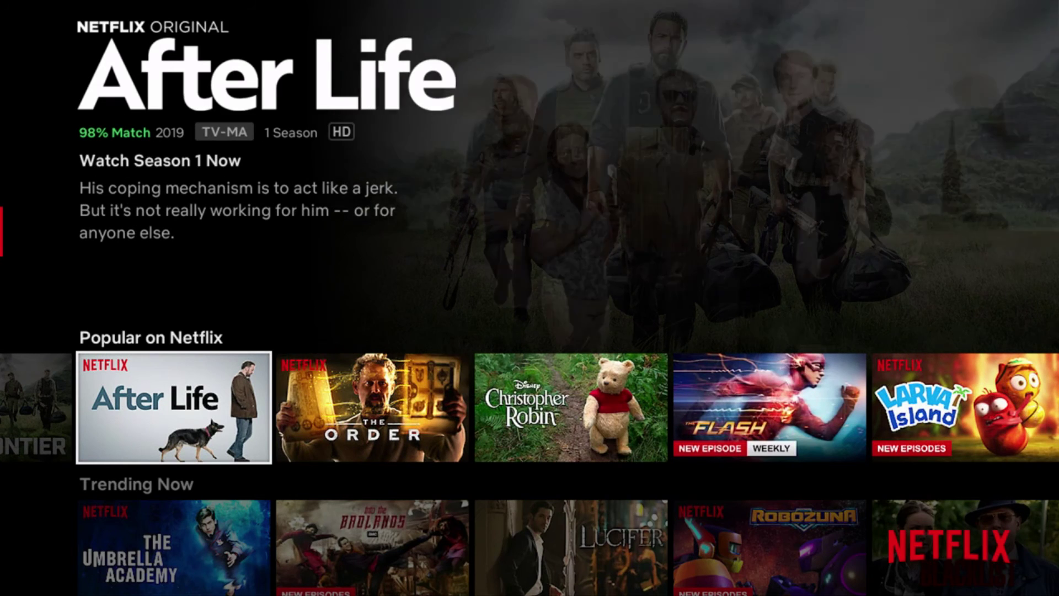